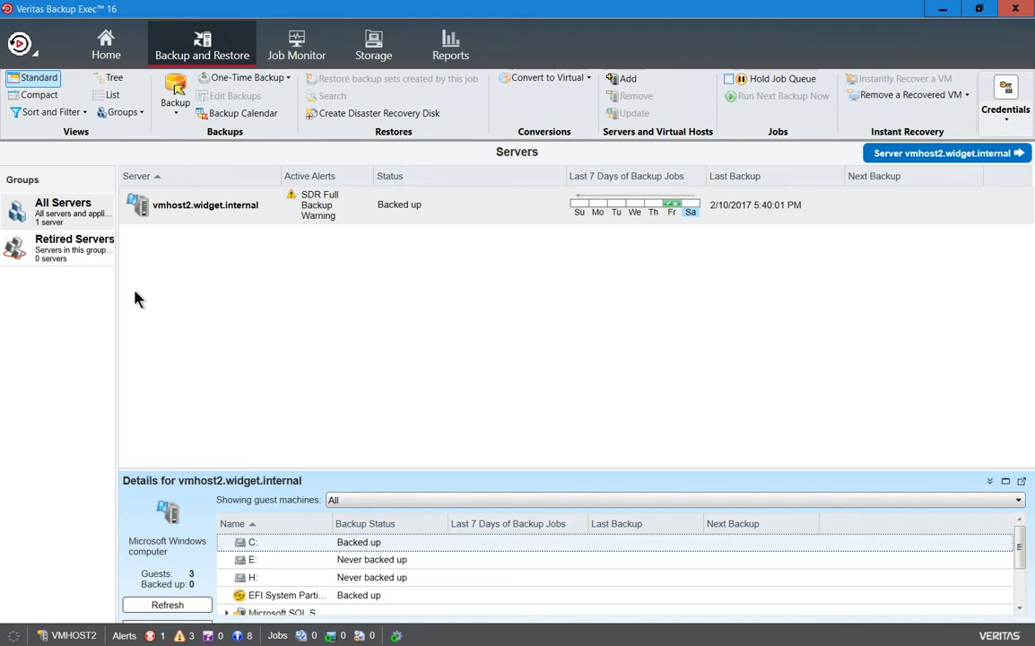
Start a new Create Disaster Recovery Disk image and acknowledge the ADK installation requirement
click(20, 43)
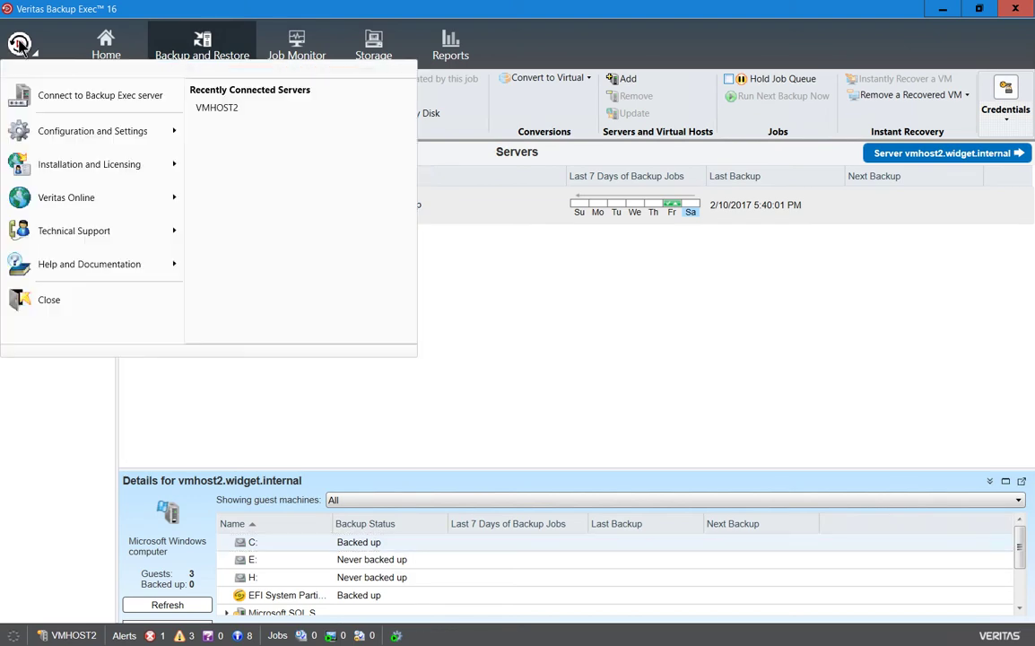
mouse_move(67, 131)
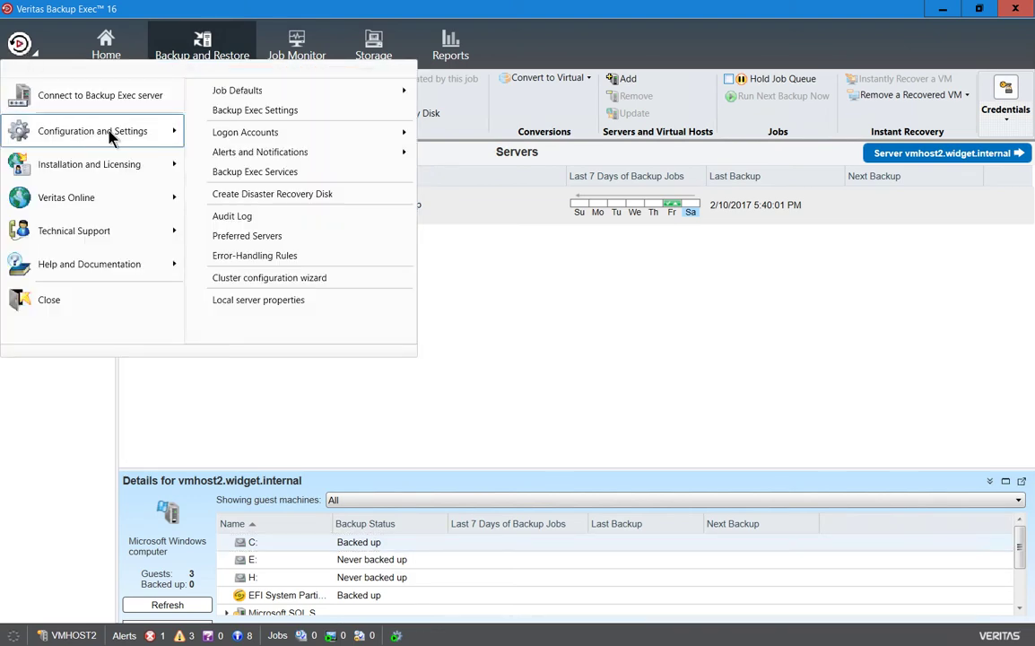
click(267, 199)
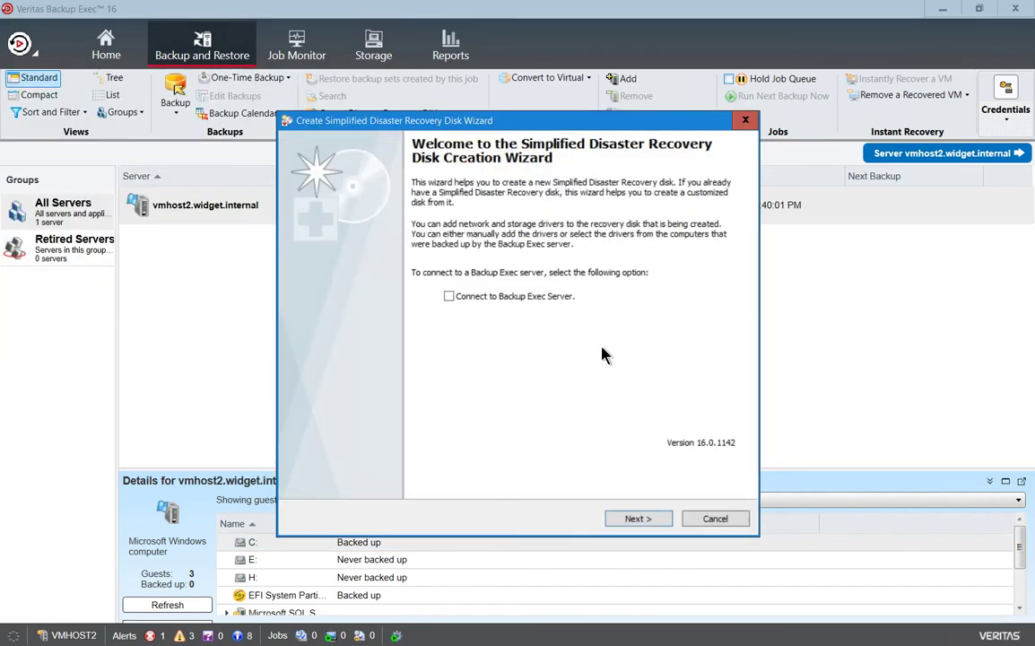
click(636, 518)
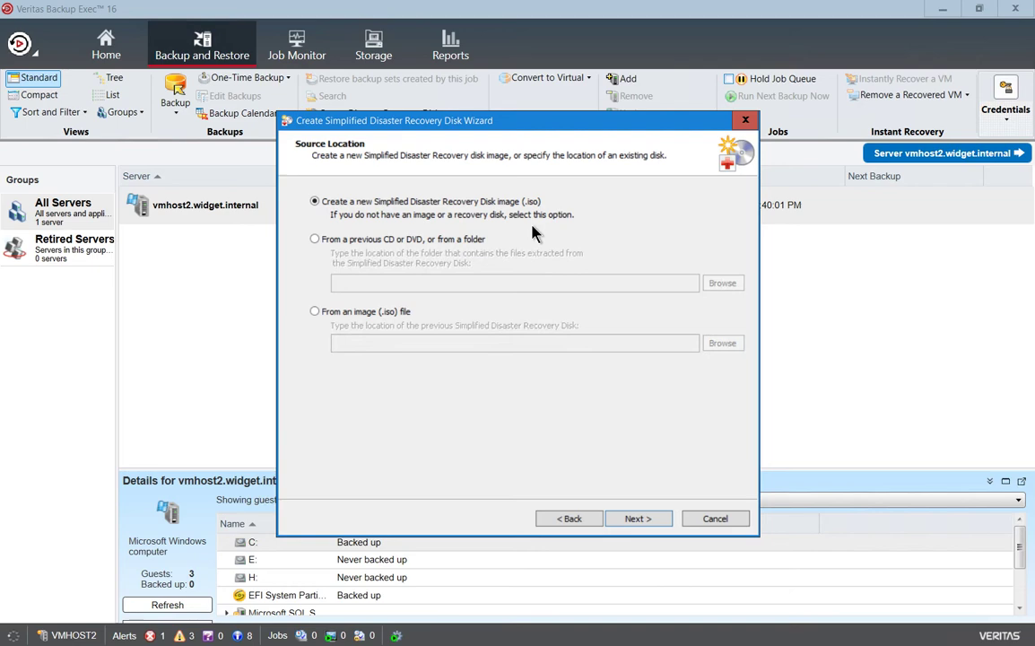
click(636, 520)
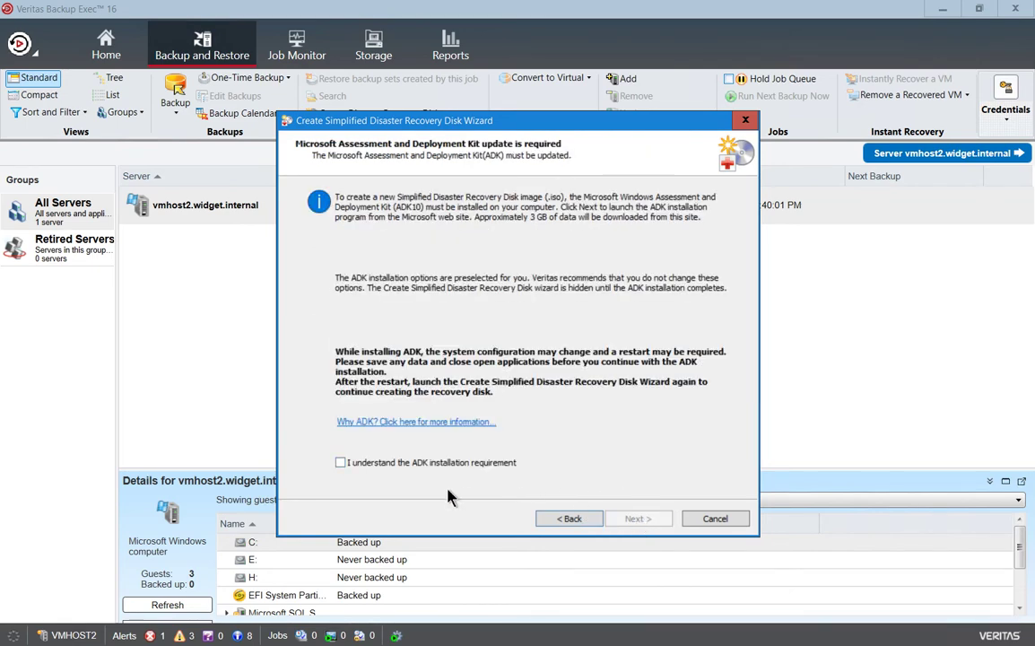
click(340, 463)
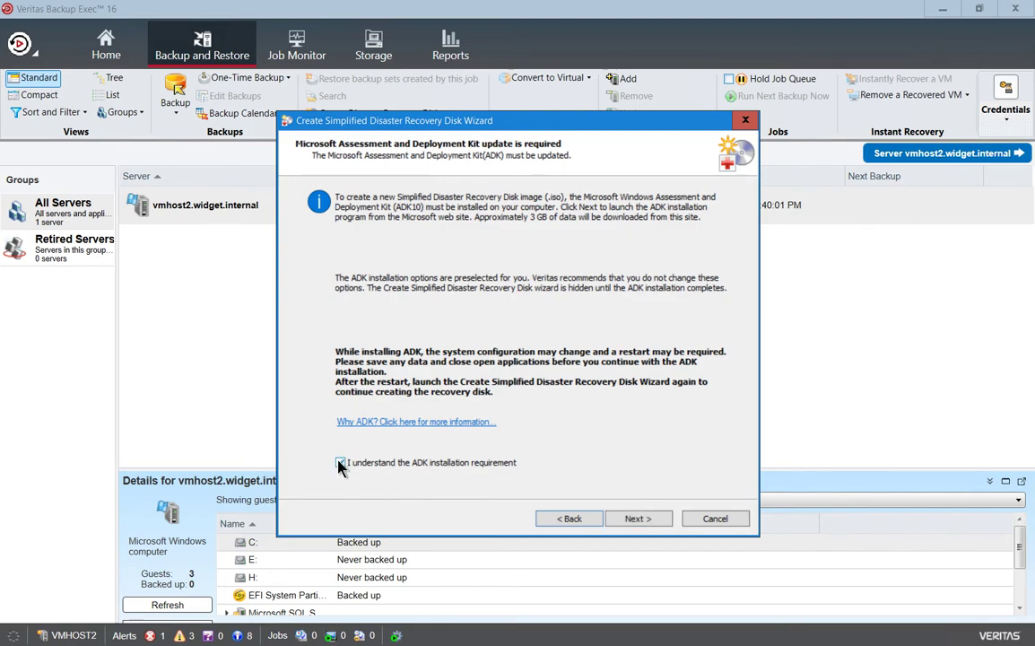
Run ADK setup to C:\Program Files (x86)\Windows Kits\10\ and decline usage-data collection
click(648, 520)
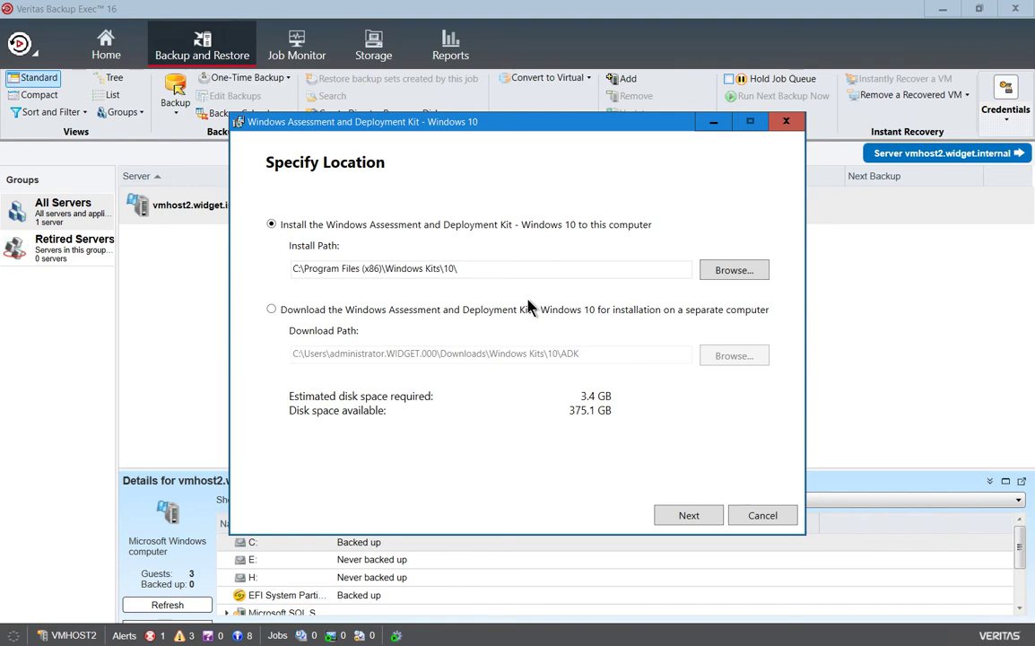
key(alt)
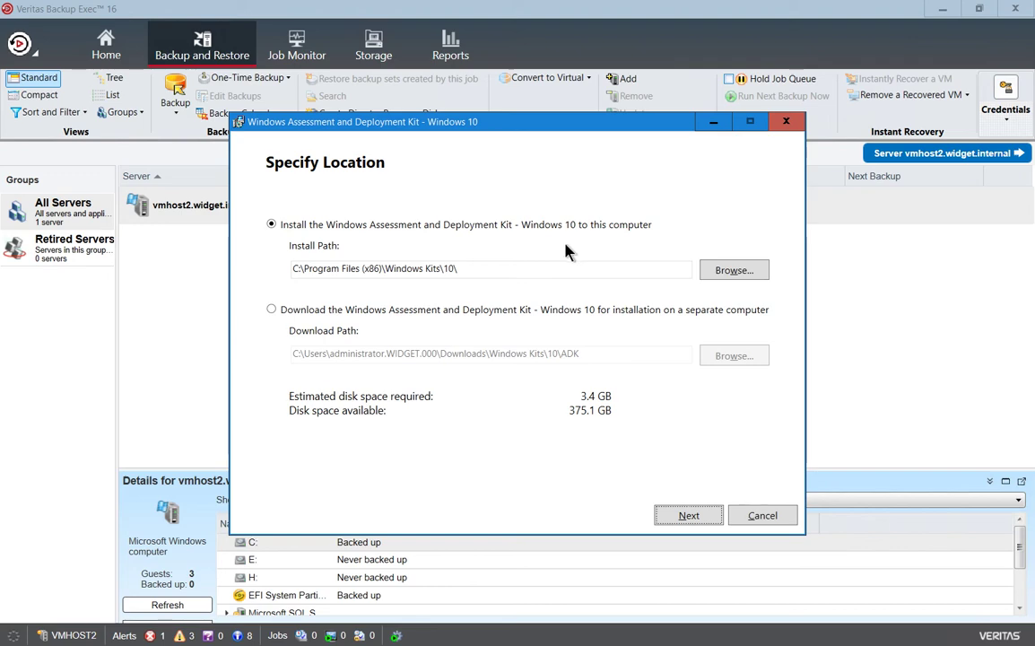
click(684, 516)
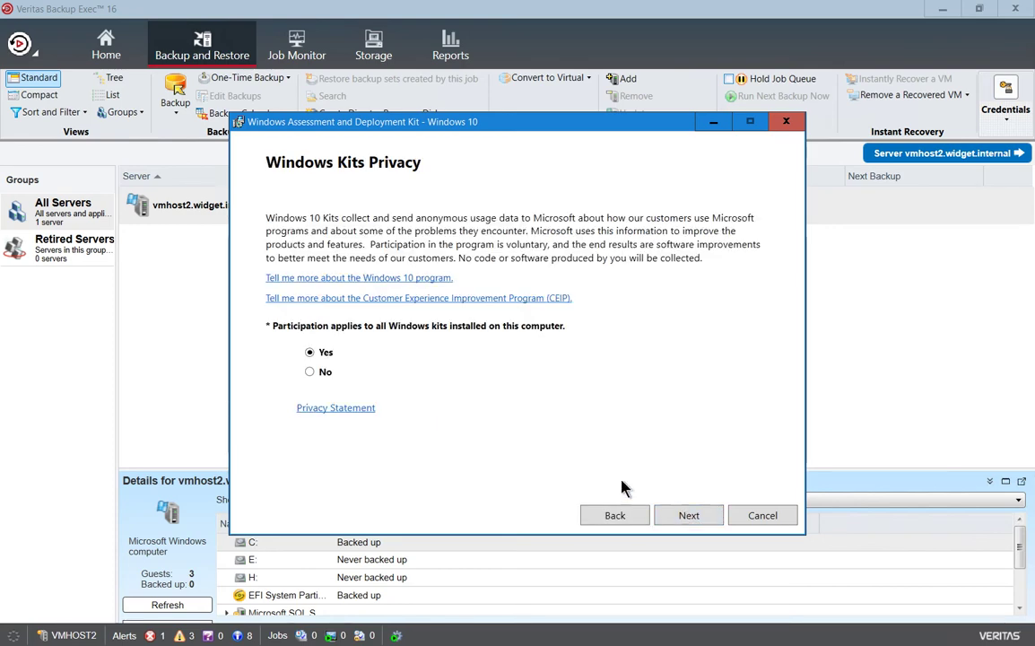
click(314, 374)
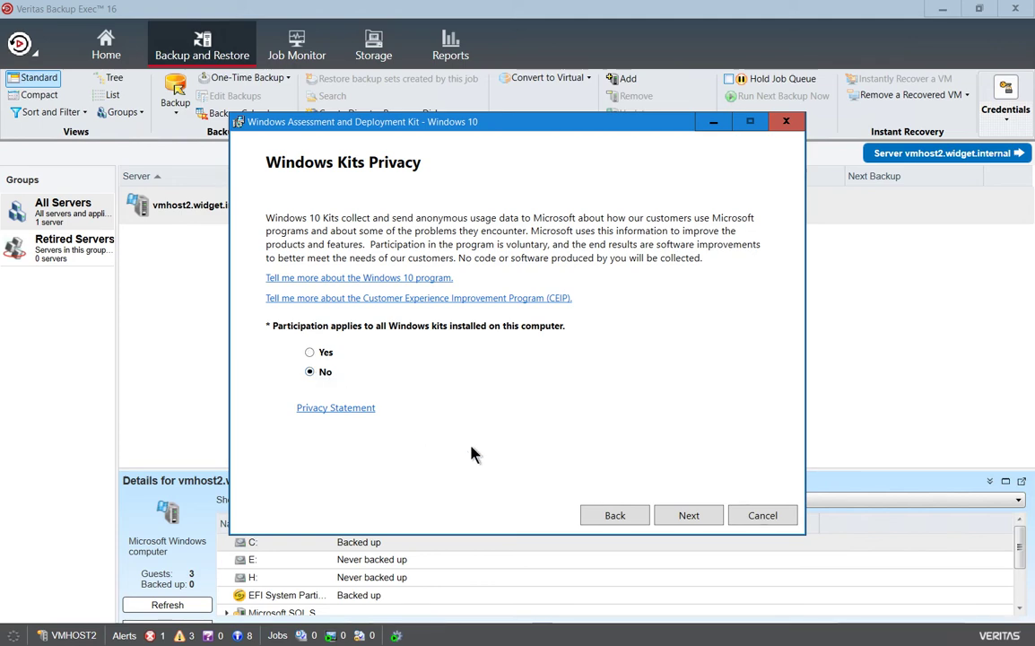
click(690, 516)
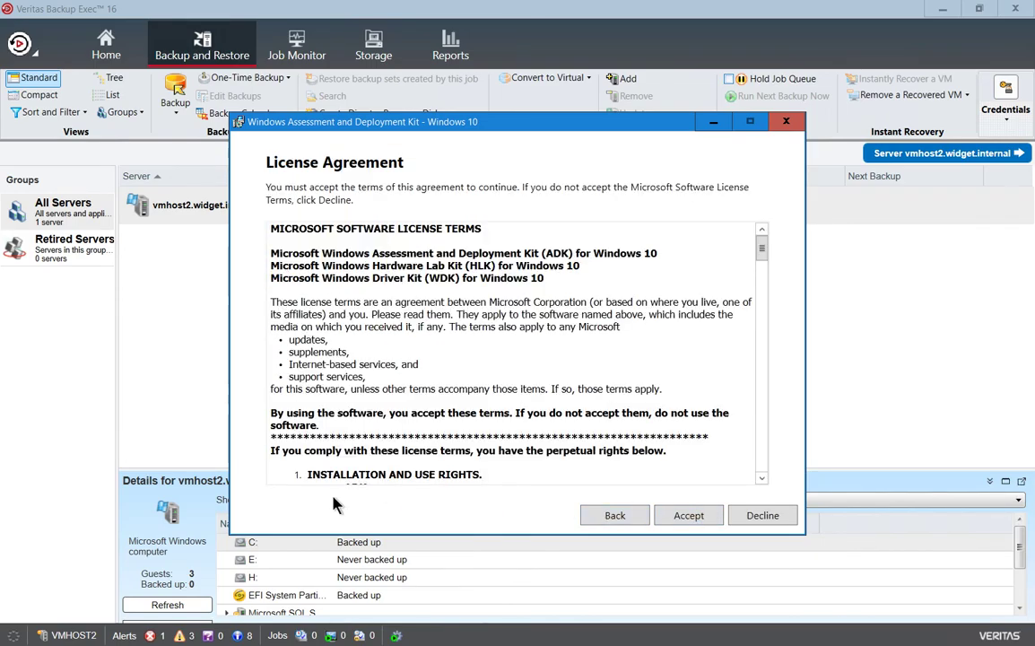
Accept the ADK license and install the Deployment Tools and Windows PE features
drag(762, 247, 765, 473)
click(696, 518)
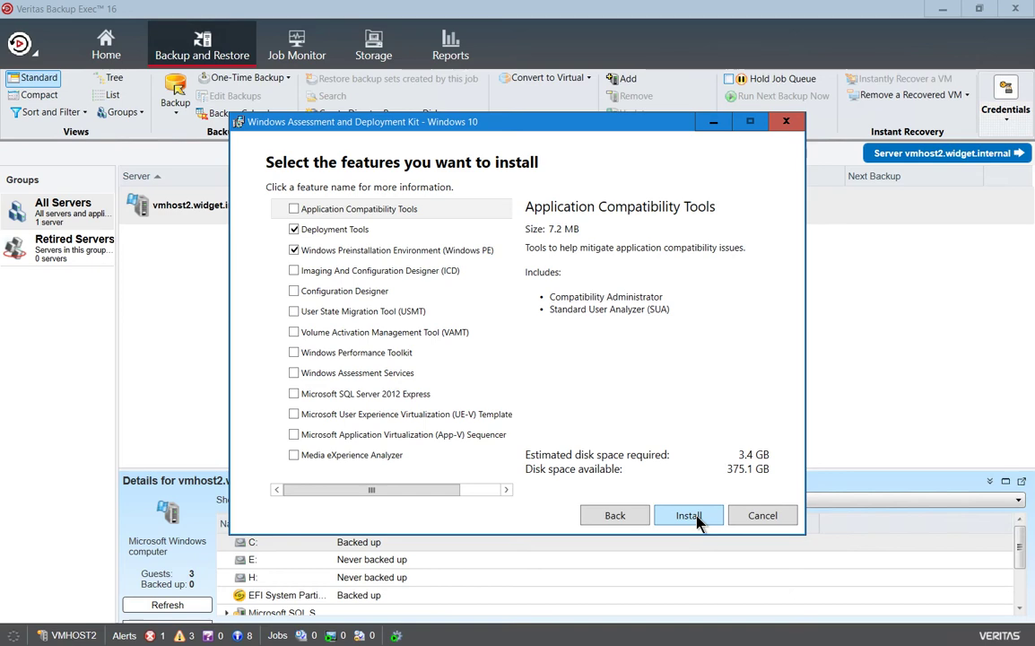
click(696, 517)
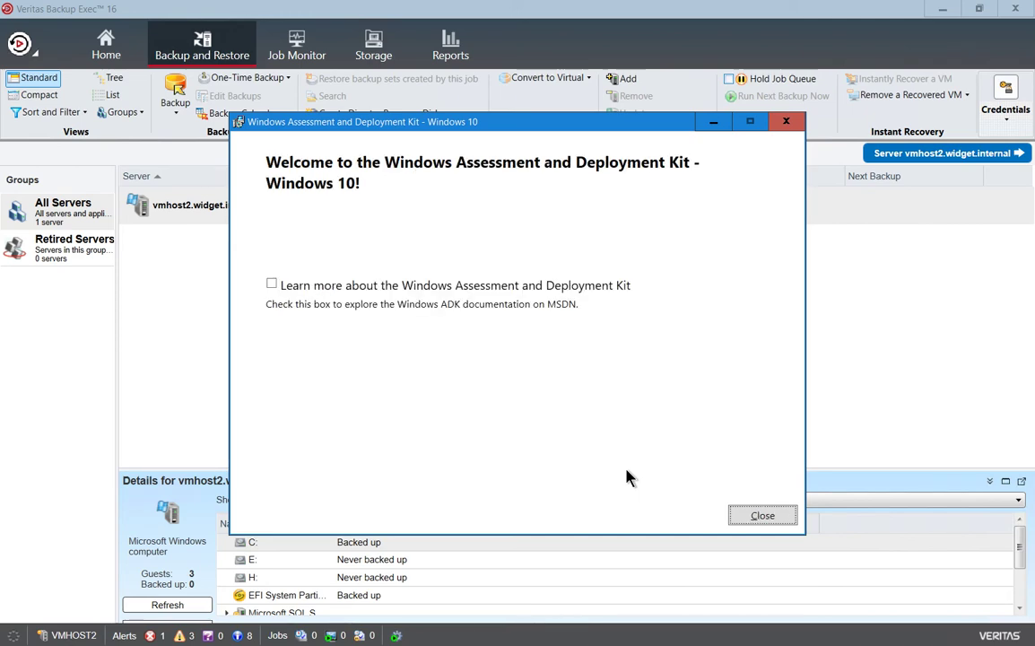
Close the finished ADK setup and set network services to start automatically
click(754, 520)
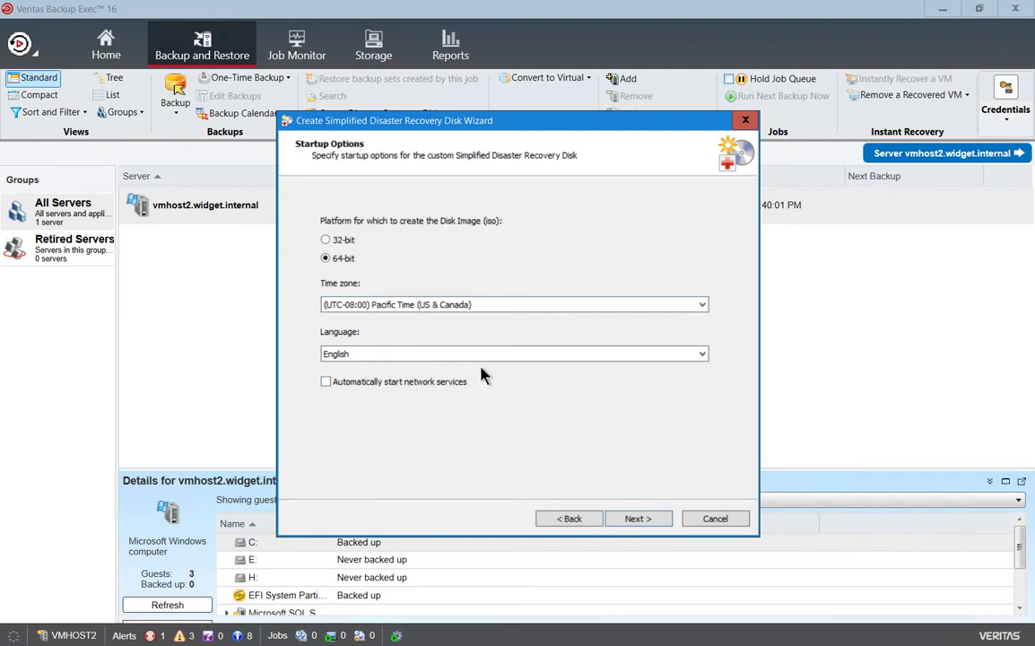
click(339, 387)
click(629, 519)
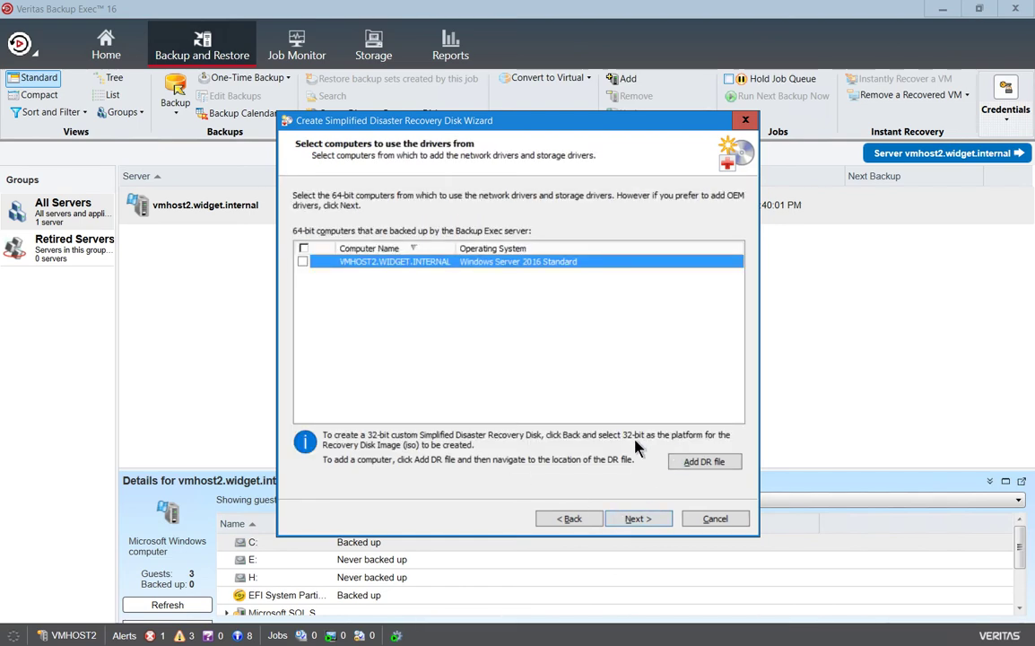
Add the QLogic BCM5709C network driver from VMHOST2 to the disk
click(303, 262)
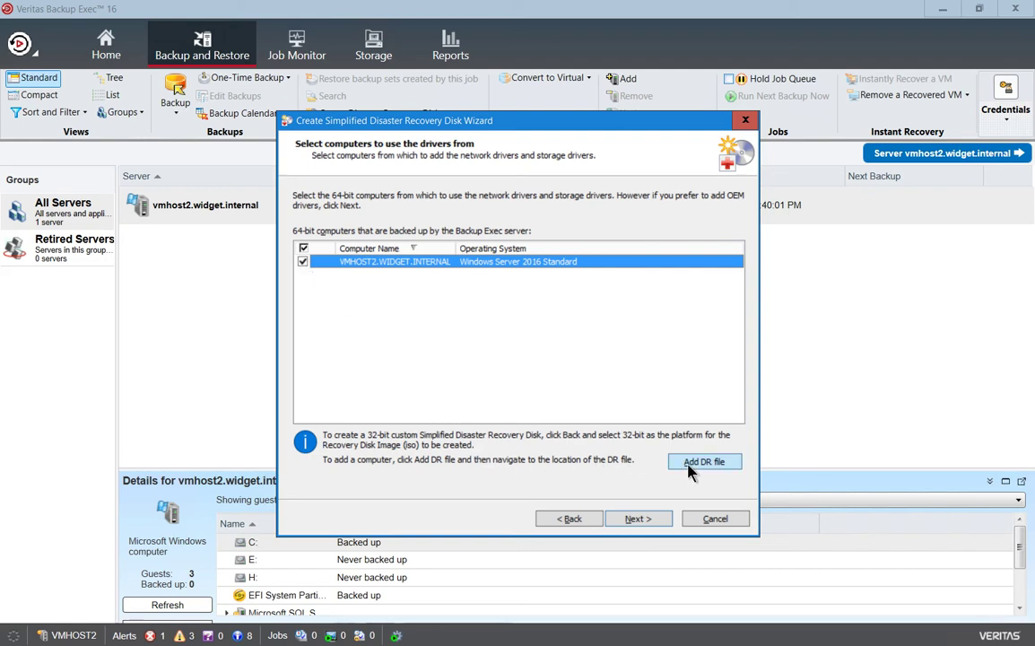
click(637, 519)
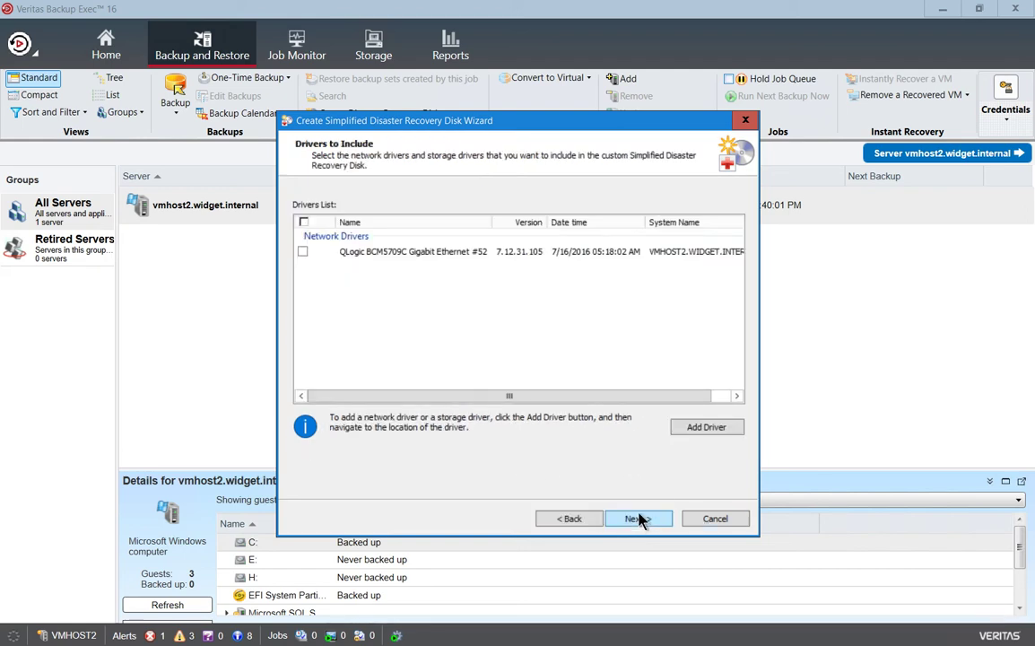
click(303, 253)
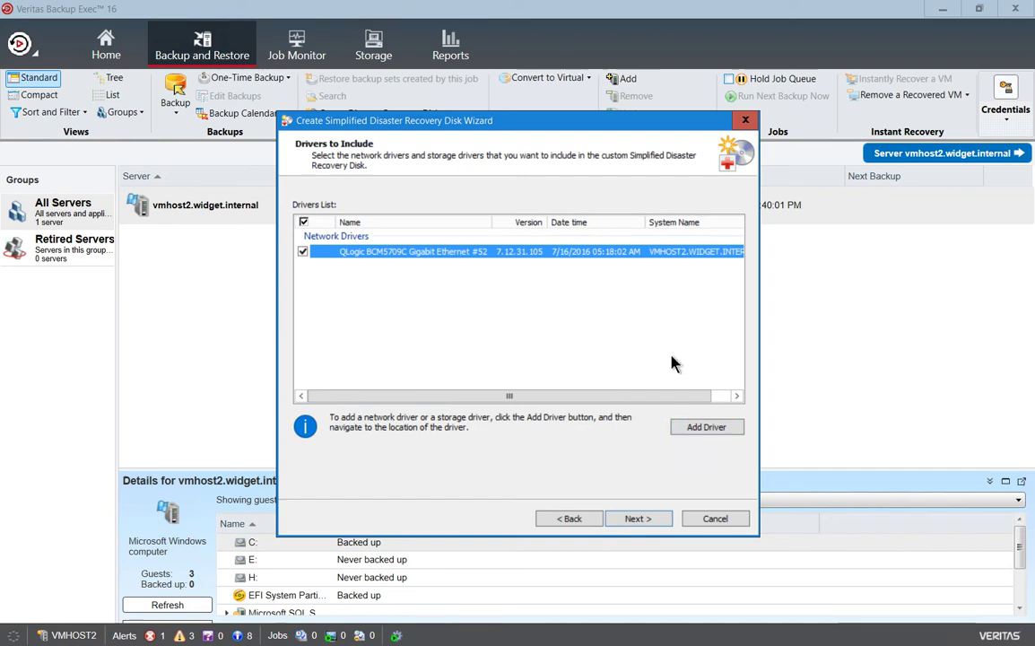
click(636, 519)
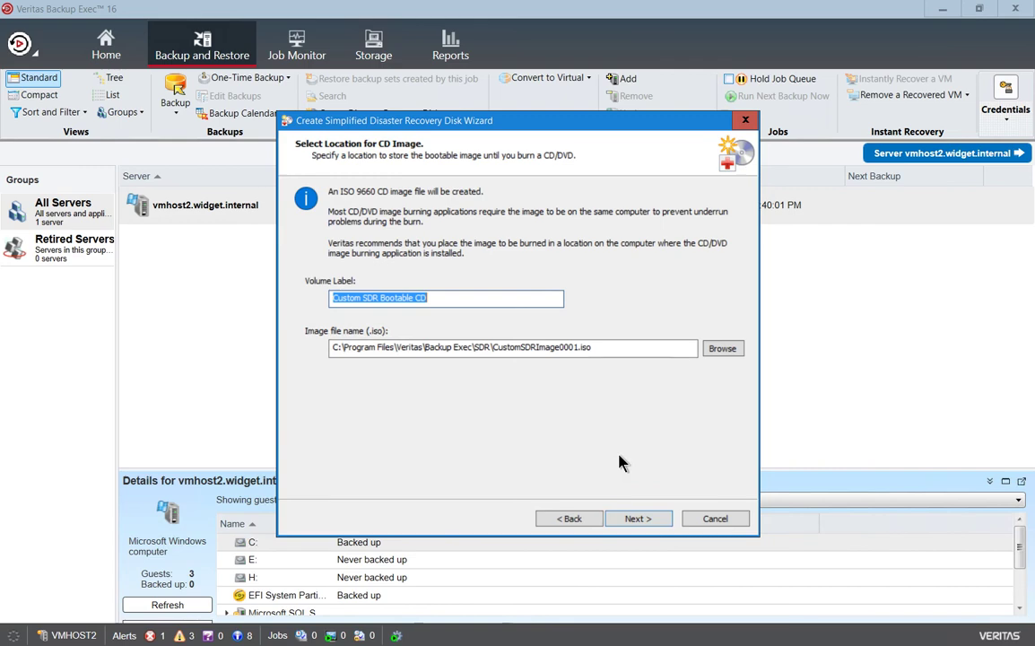
Set the volume label to 'Custom SDR Bootable DVD' and save the ISO to the Desktop
click(457, 300)
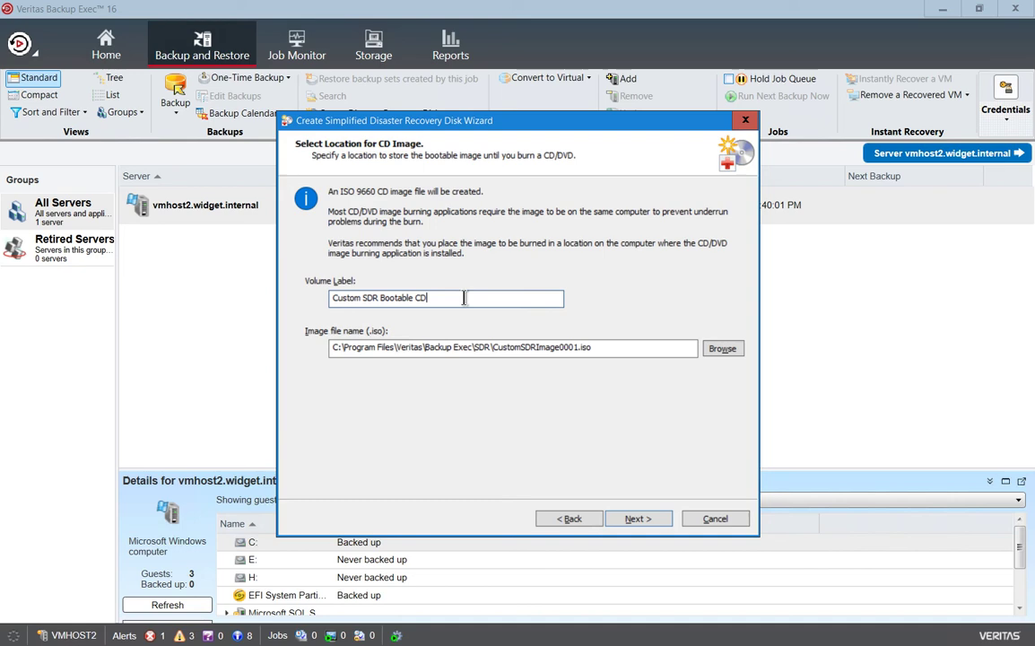
key(BackSpace)
key(BackSpace)
click(731, 355)
click(331, 256)
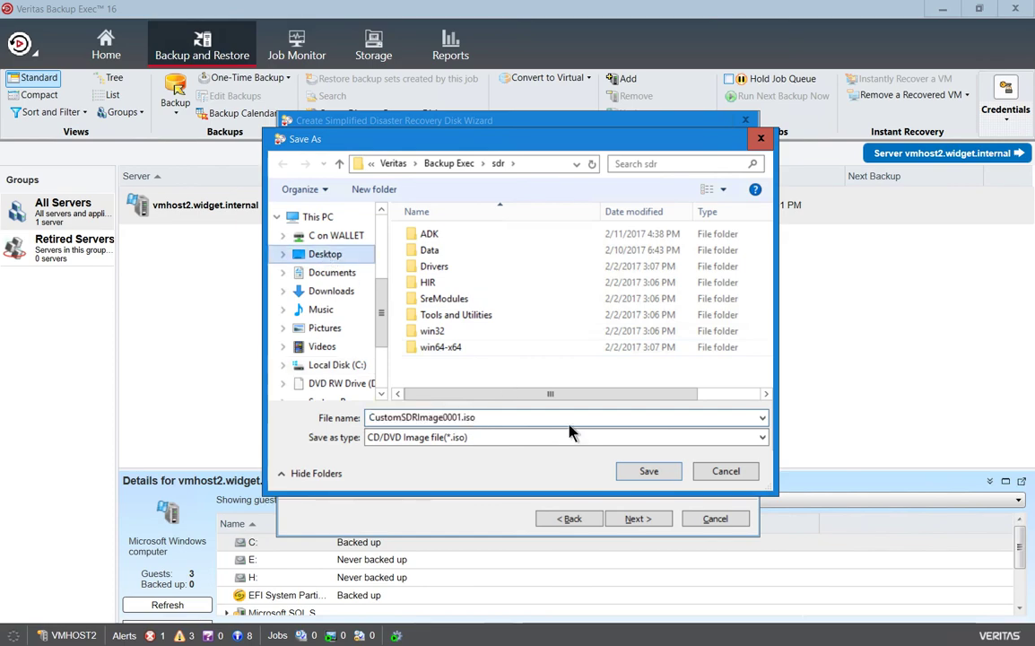
click(647, 472)
click(638, 518)
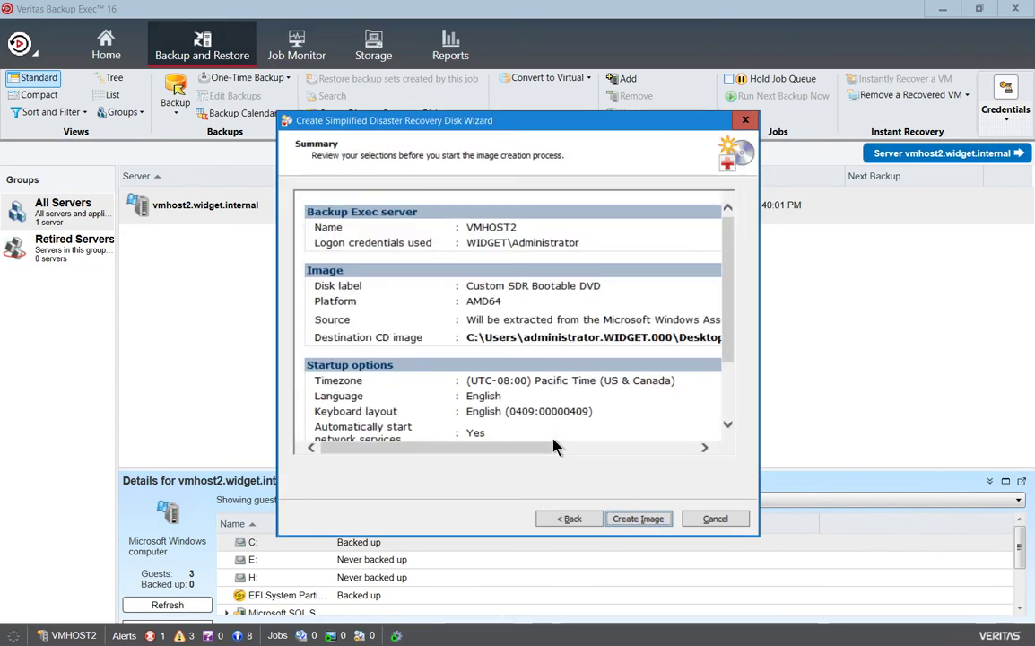
Create CustomSDRImage0001.iso, finish the wizard, and minimize Backup Exec
click(638, 520)
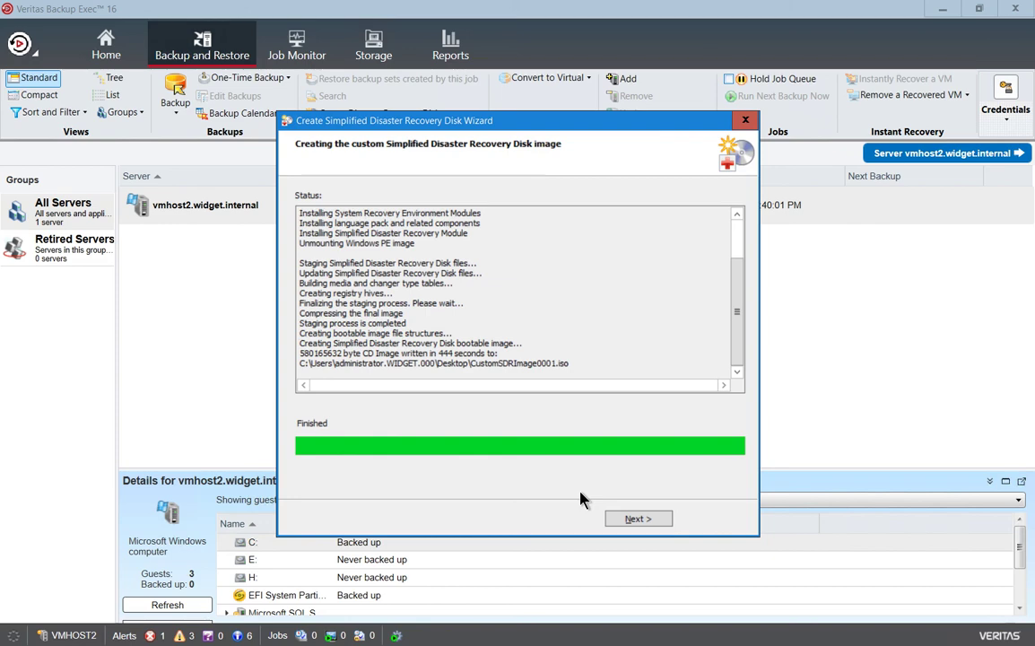
click(630, 520)
click(633, 522)
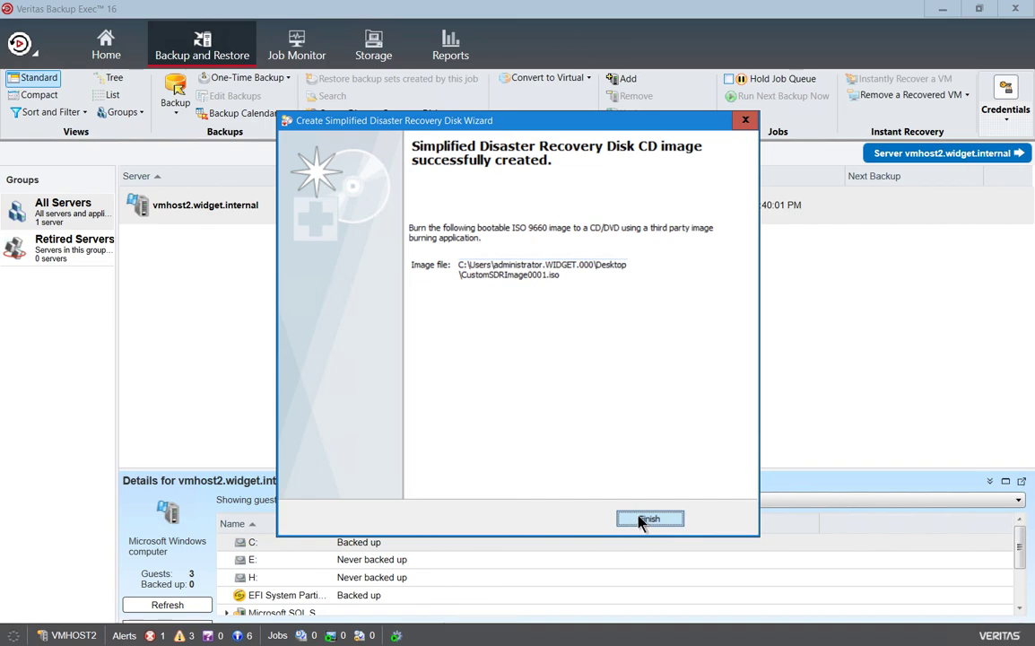
click(642, 521)
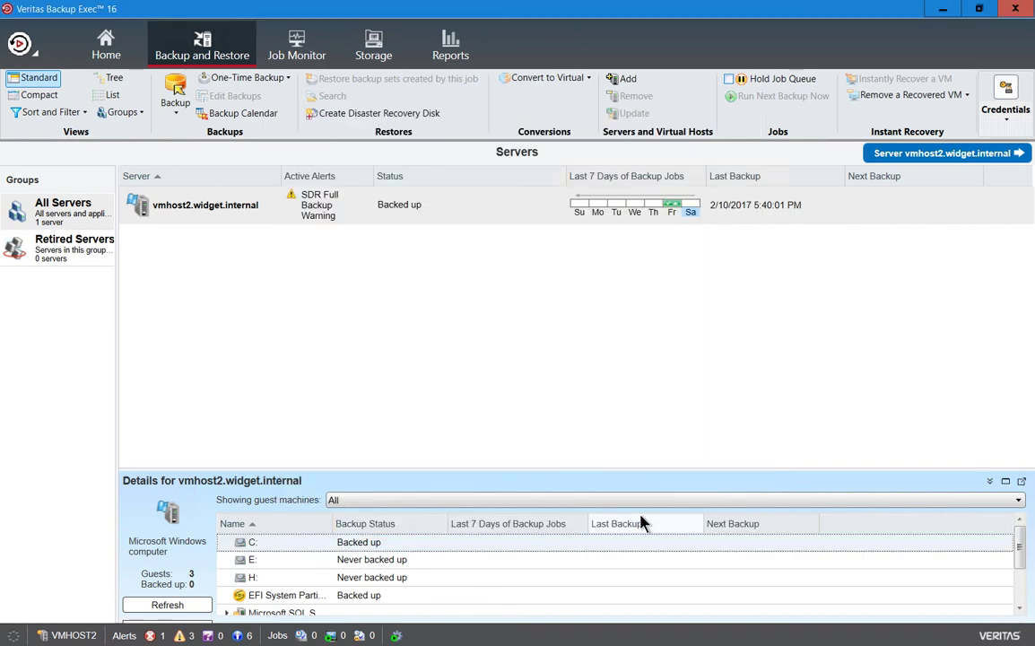
click(943, 11)
Move CustomSDRImage0001.iso beside the Backup Exec 16 shortcut and review its context menu
drag(37, 56, 565, 369)
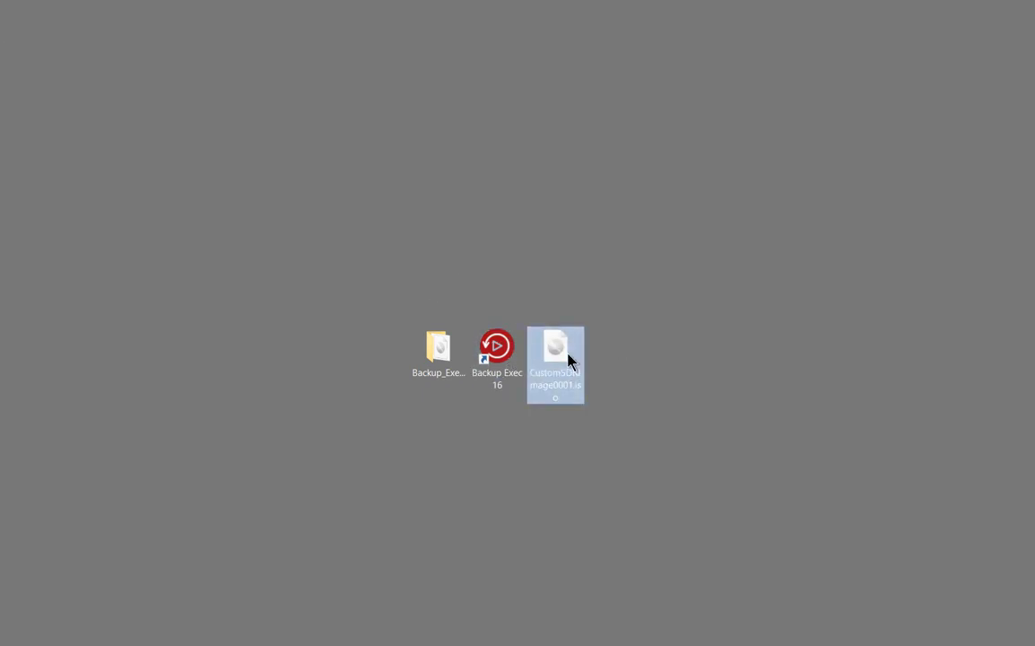
right_click(568, 360)
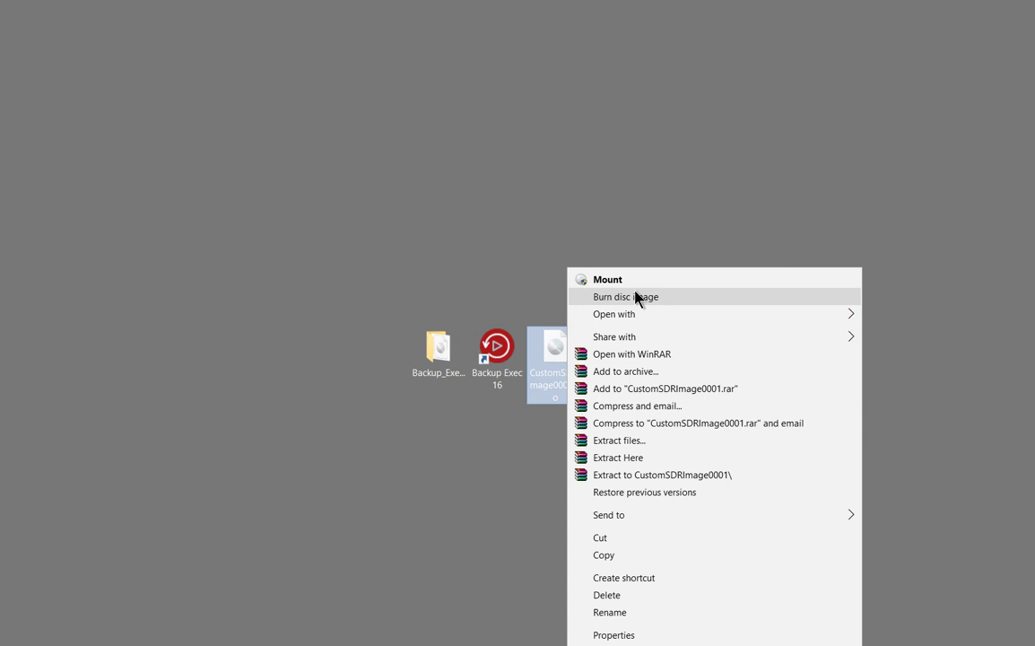
click(511, 285)
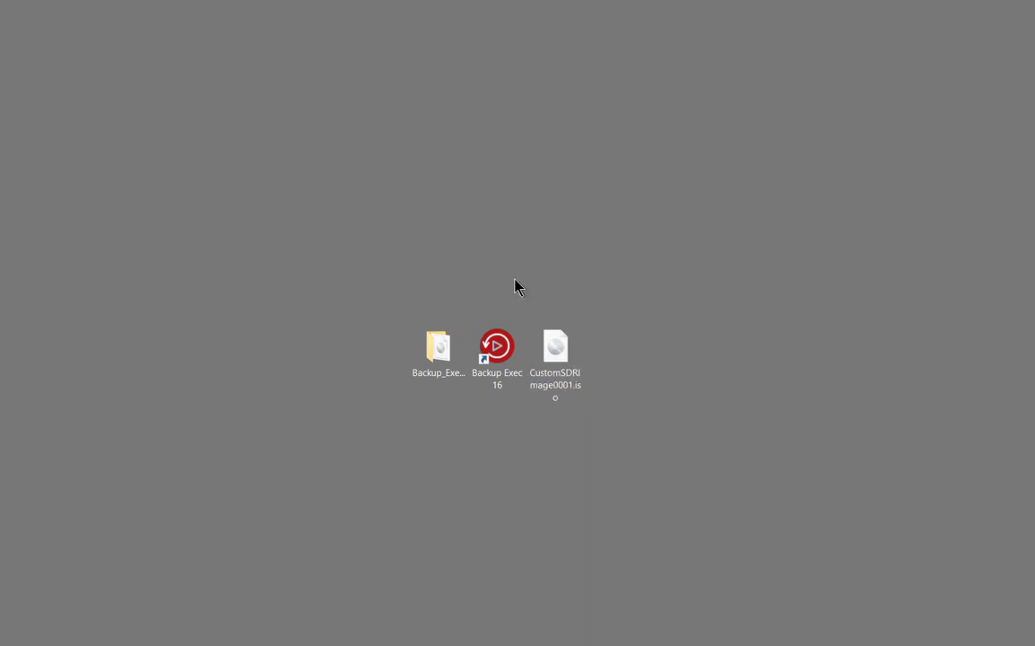